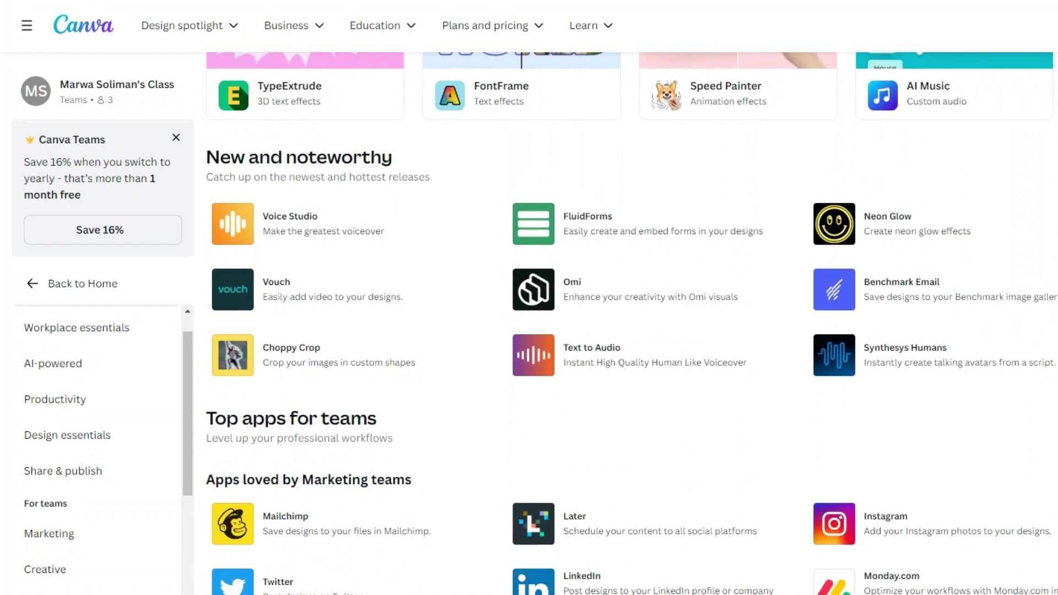
Open the Choppy Crop app in a new YouTube Thumbnail design
left_click(272, 361)
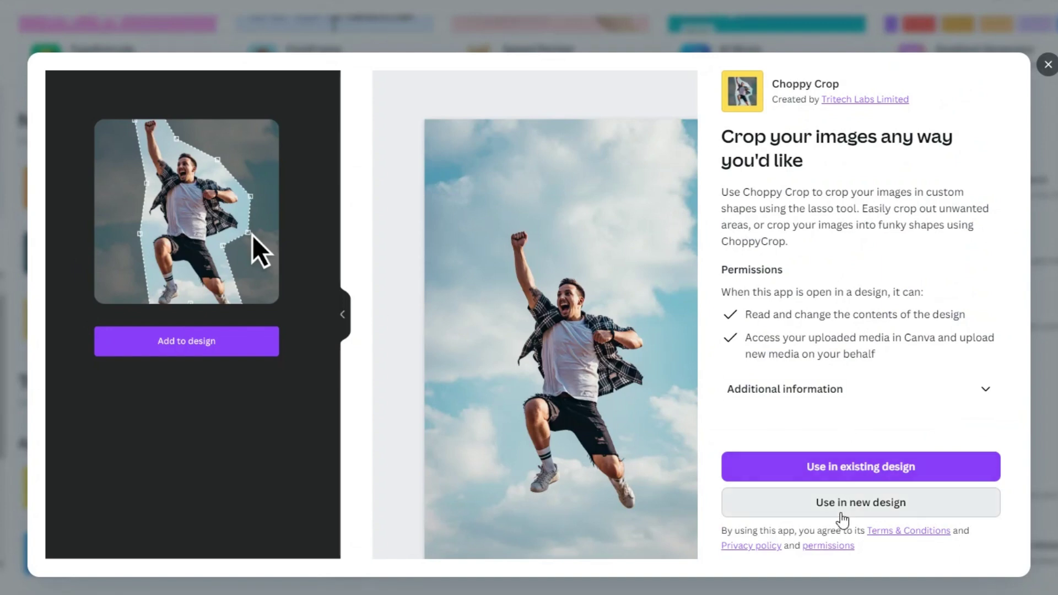
left_click(841, 519)
type("youtube thumbn")
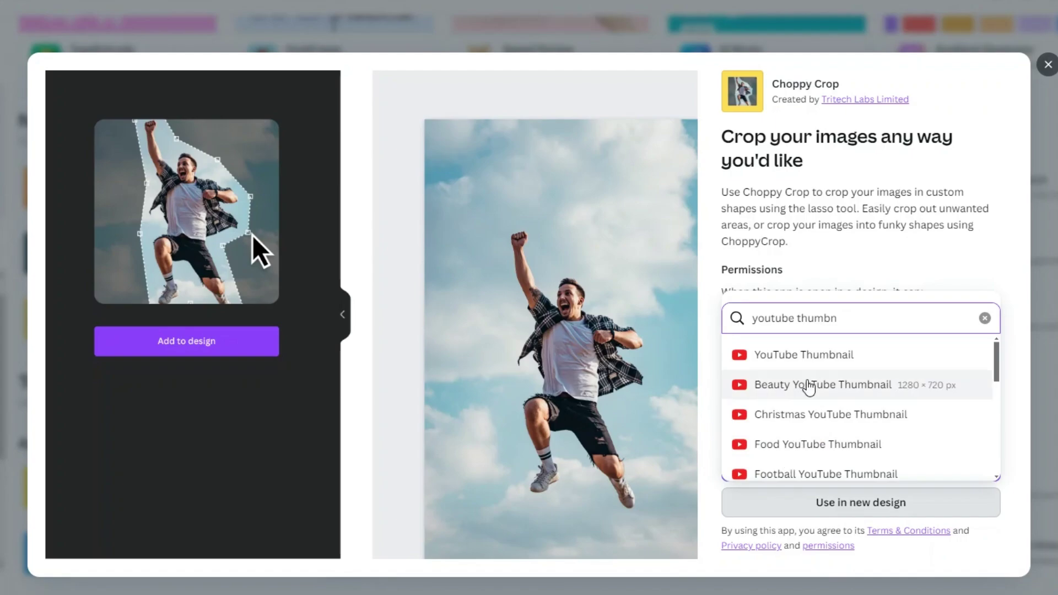
left_click(800, 357)
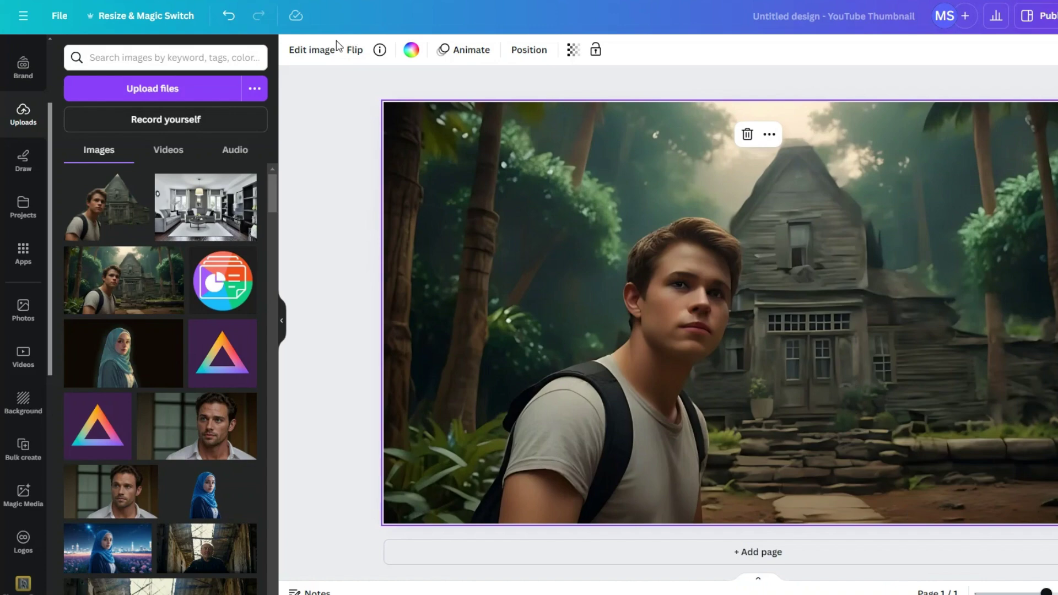
Remove the background from the photo of the man and the old house with BG Remover
left_click(302, 51)
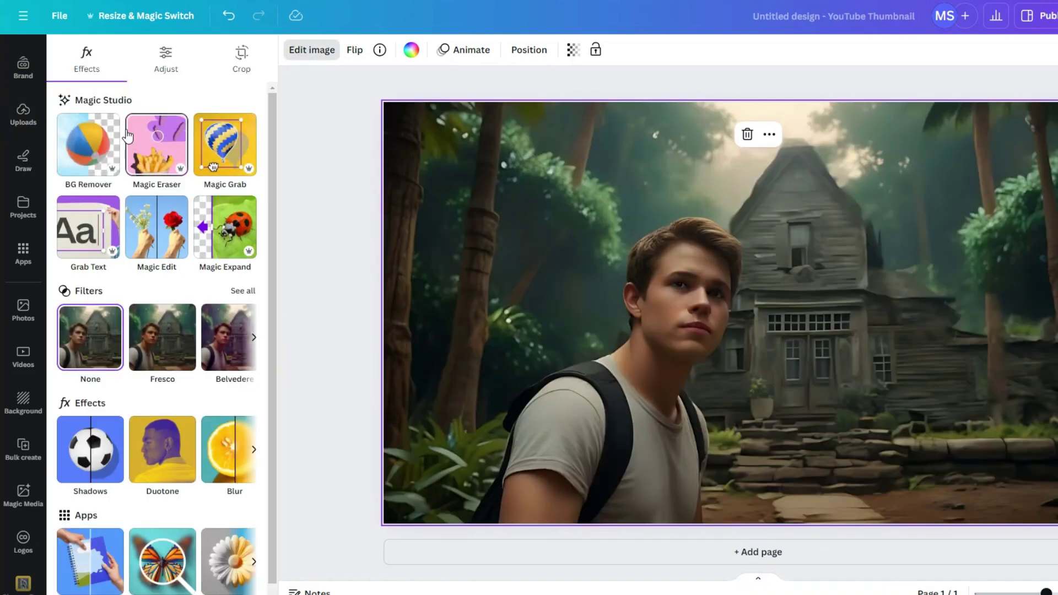
left_click(83, 142)
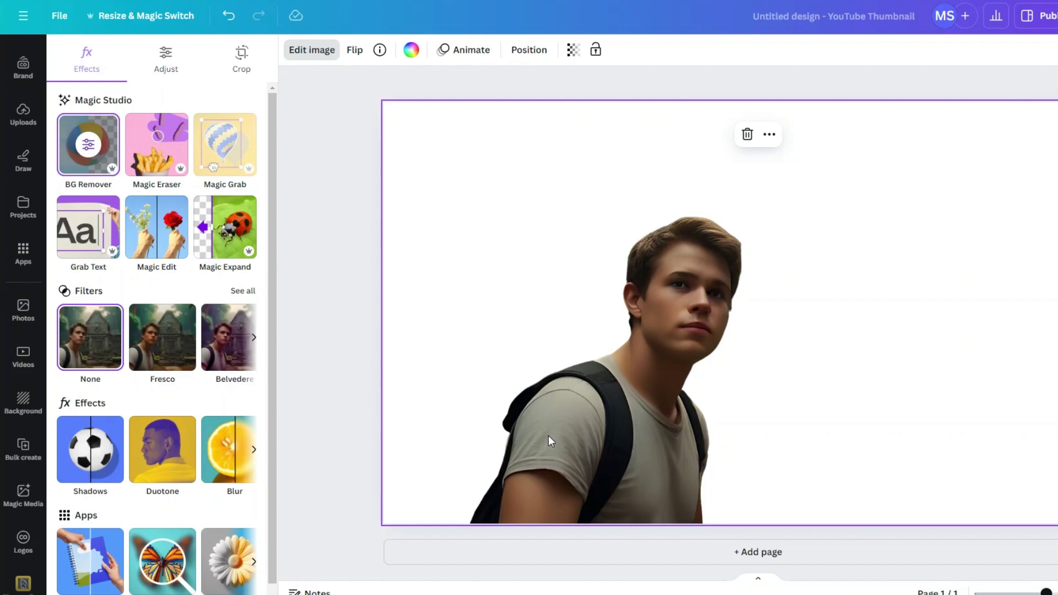
Delete the cutout, add the original man-and-house photo from the uploads again, and set it as the page background
key("Delete")
left_click_drag(125, 300, 619, 296)
right_click(619, 296)
left_click(783, 570)
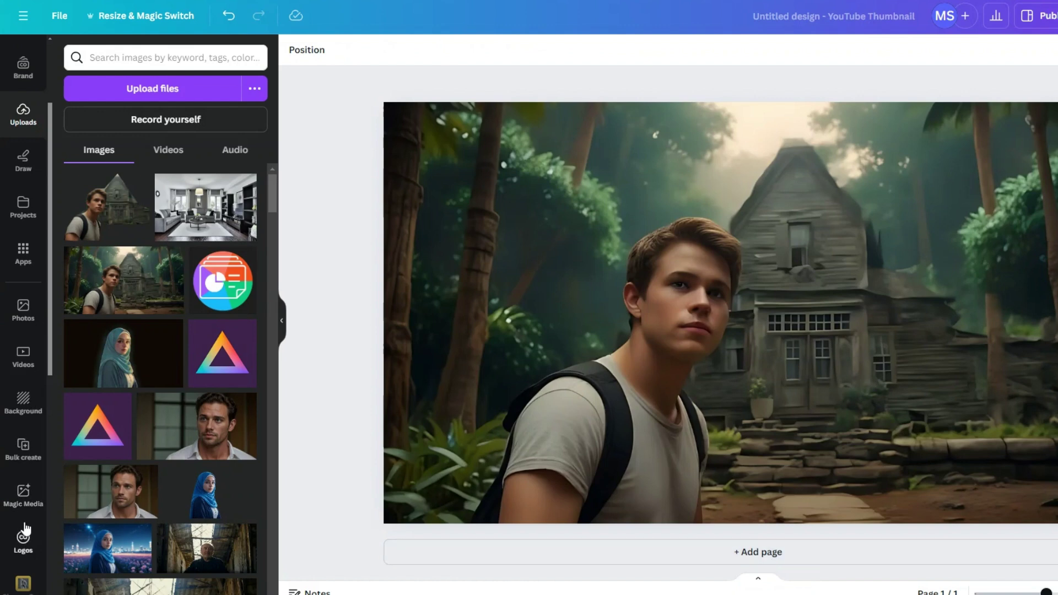
Find and open the Choppy Crop app, and load the background photo into its crop editor
left_click(23, 271)
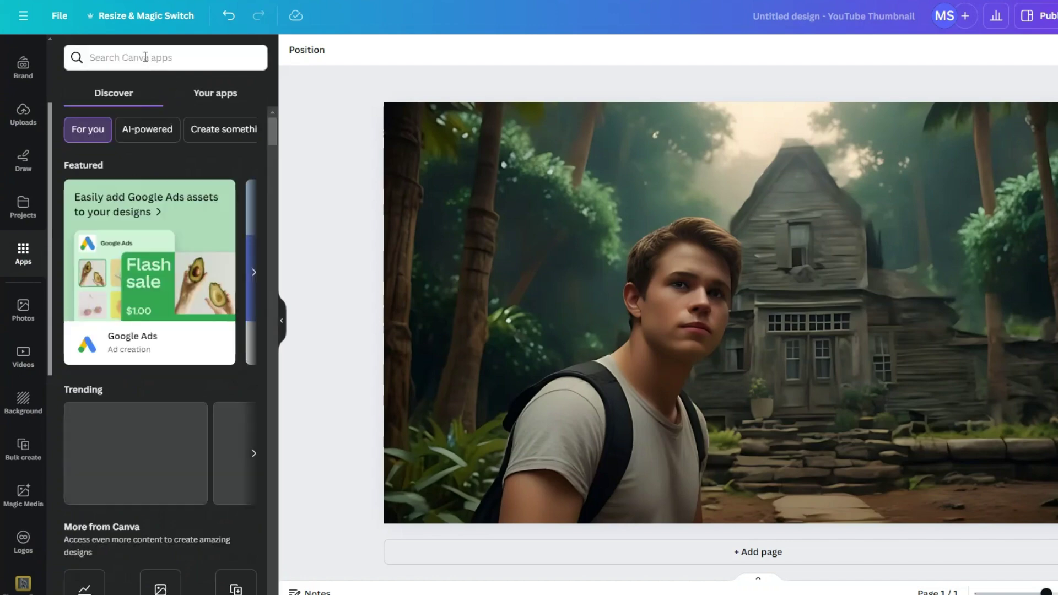
left_click(145, 57)
type("ch")
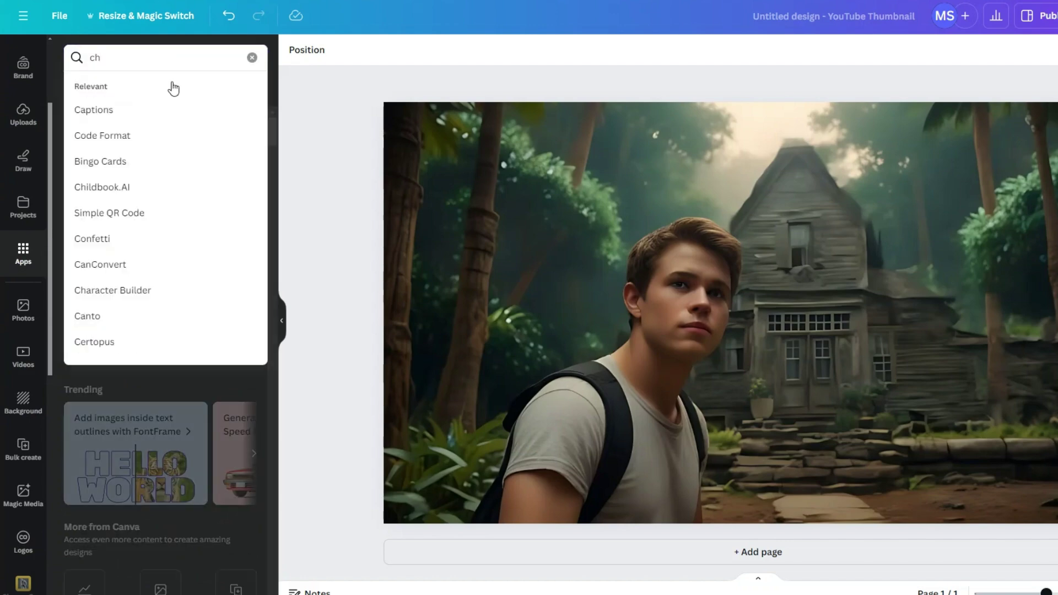
type("oppy")
left_click(183, 113)
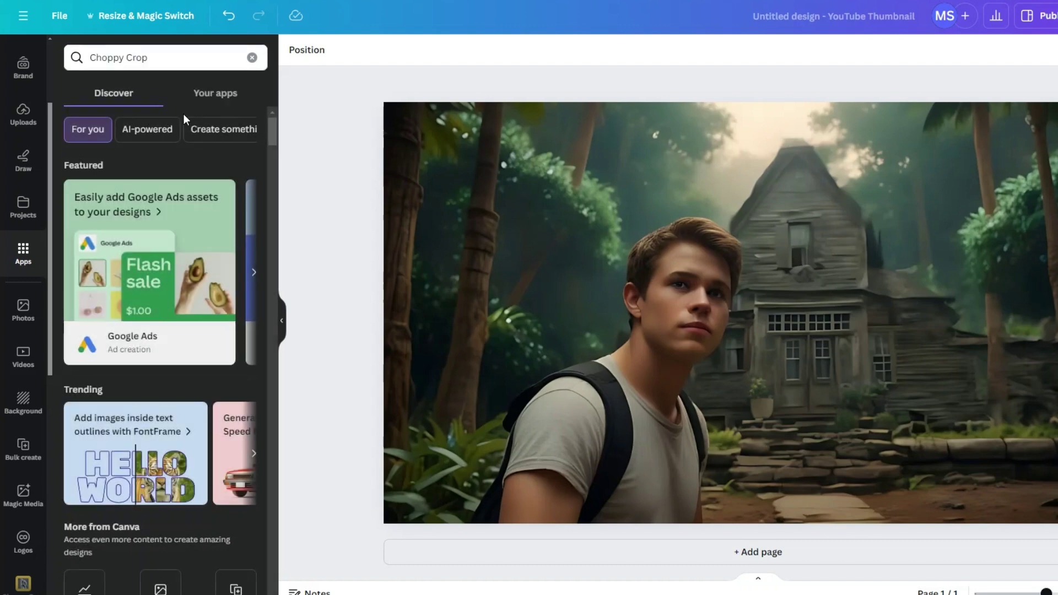
left_click(84, 105)
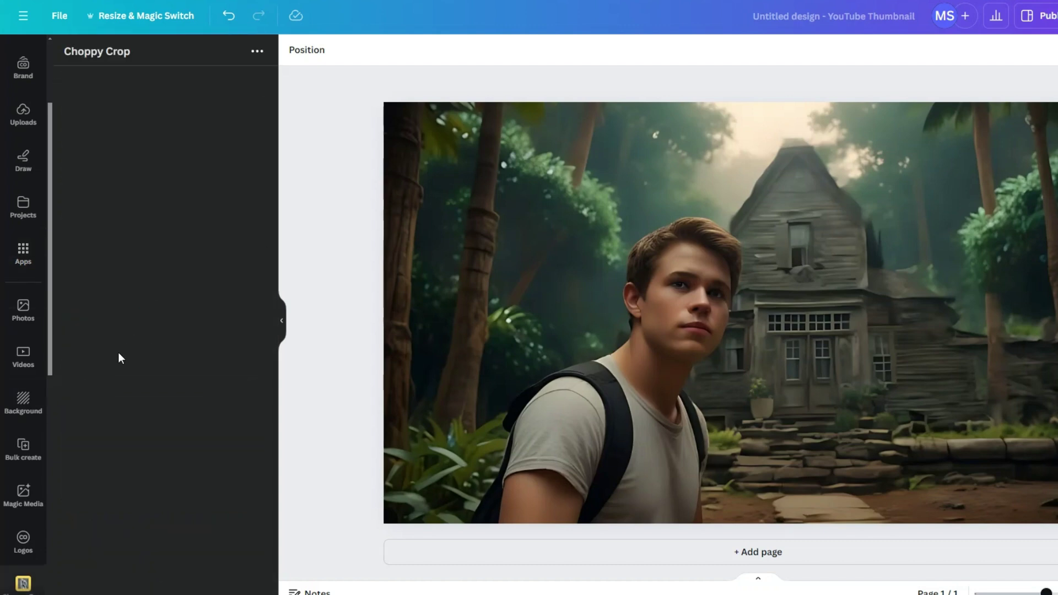
left_click(561, 240)
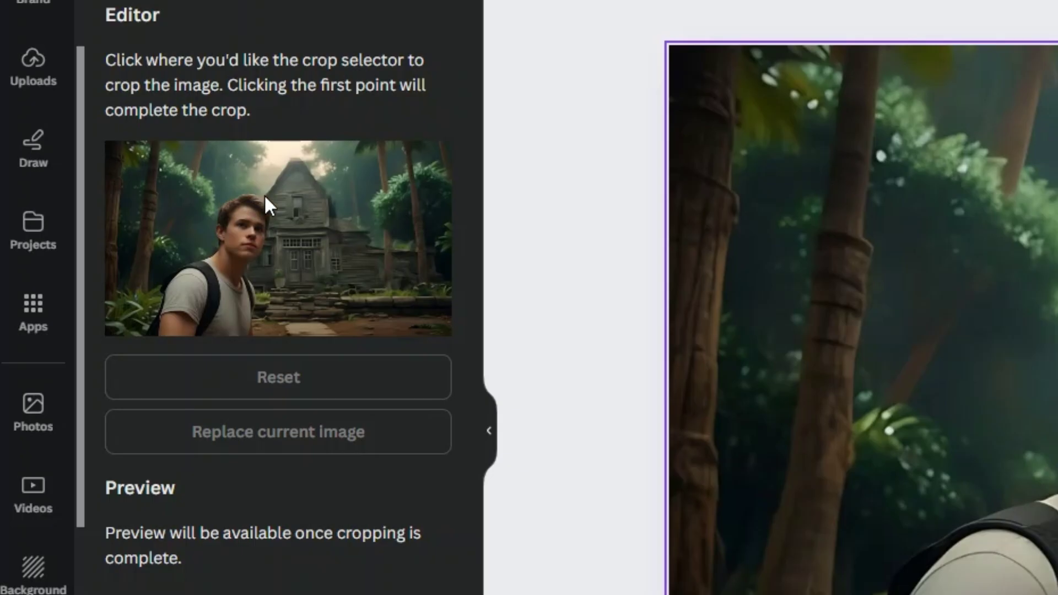
Start the crop outline at the house's roof and trace down its far side and along the stone wall to the photo's edge
left_click(284, 164)
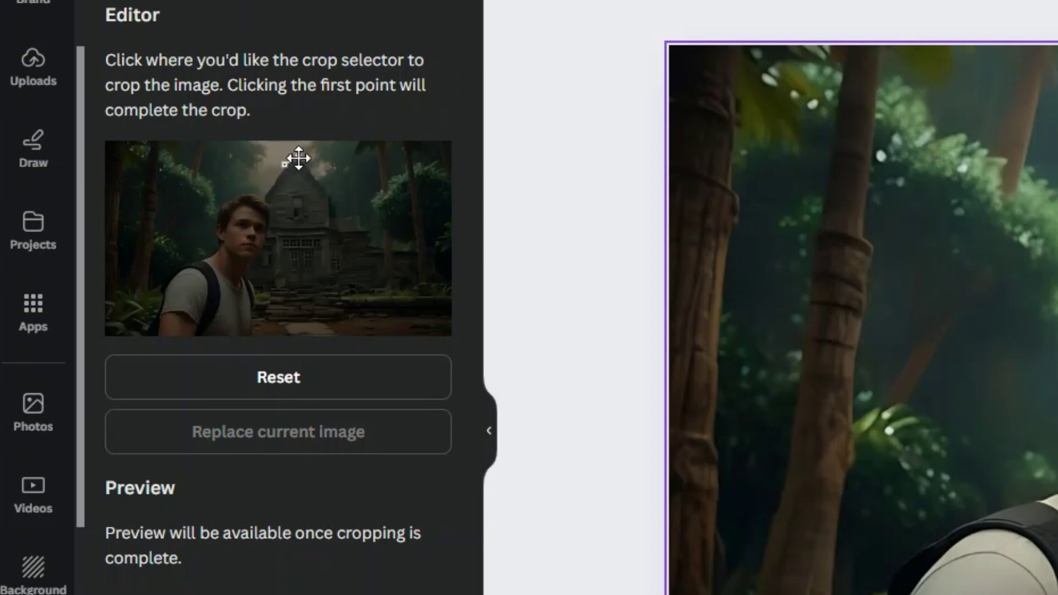
left_click(329, 191)
left_click(331, 209)
left_click(358, 217)
left_click(376, 233)
left_click(375, 280)
left_click(374, 288)
left_click(377, 298)
left_click(447, 297)
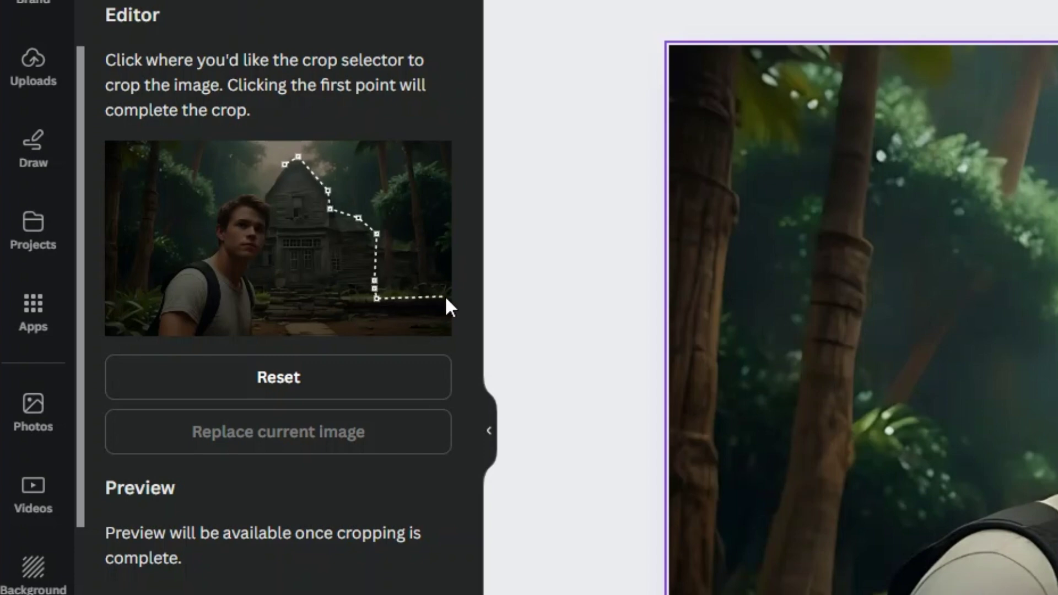
Continue the crop outline along the ground in front of the house and beneath the man's body
left_click(445, 313)
left_click(259, 317)
left_click(252, 331)
left_click(156, 334)
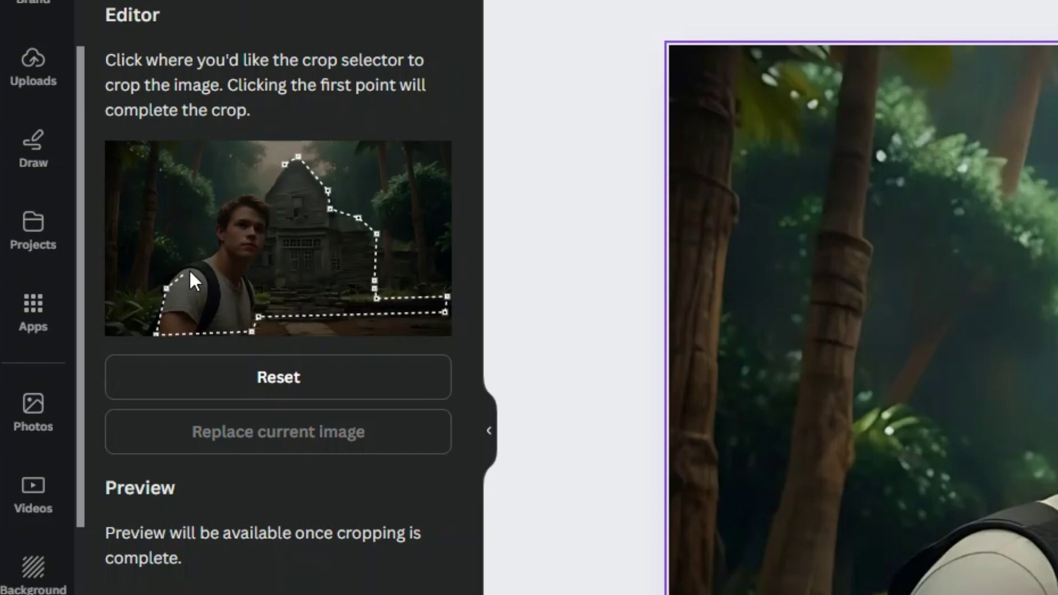
Trace the crop outline up the man's back and around his head, and close it at the starting point by the roof
left_click(167, 288)
left_click(200, 257)
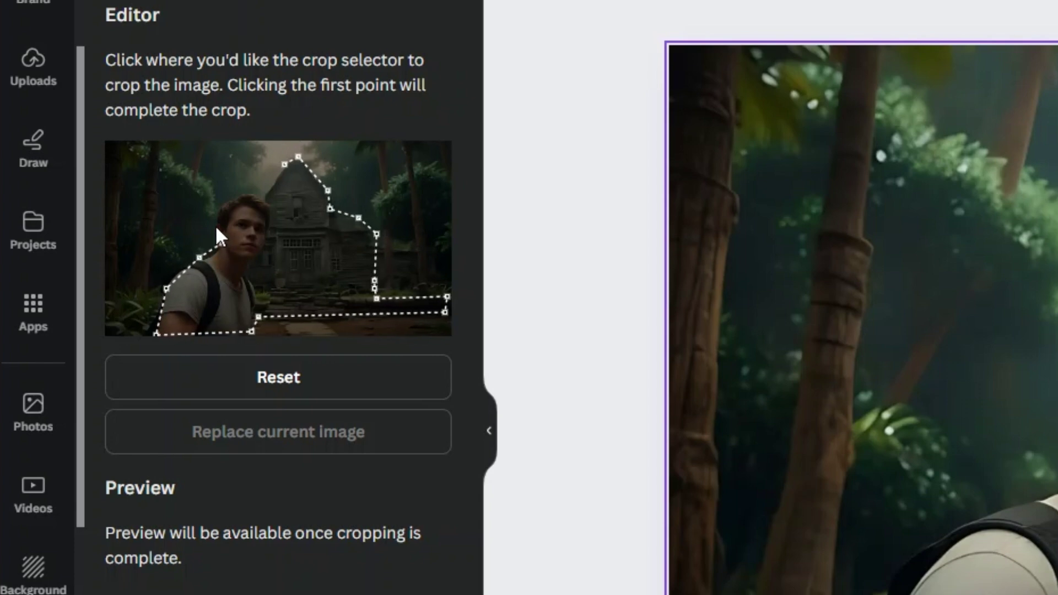
left_click(221, 243)
left_click(215, 226)
left_click(225, 202)
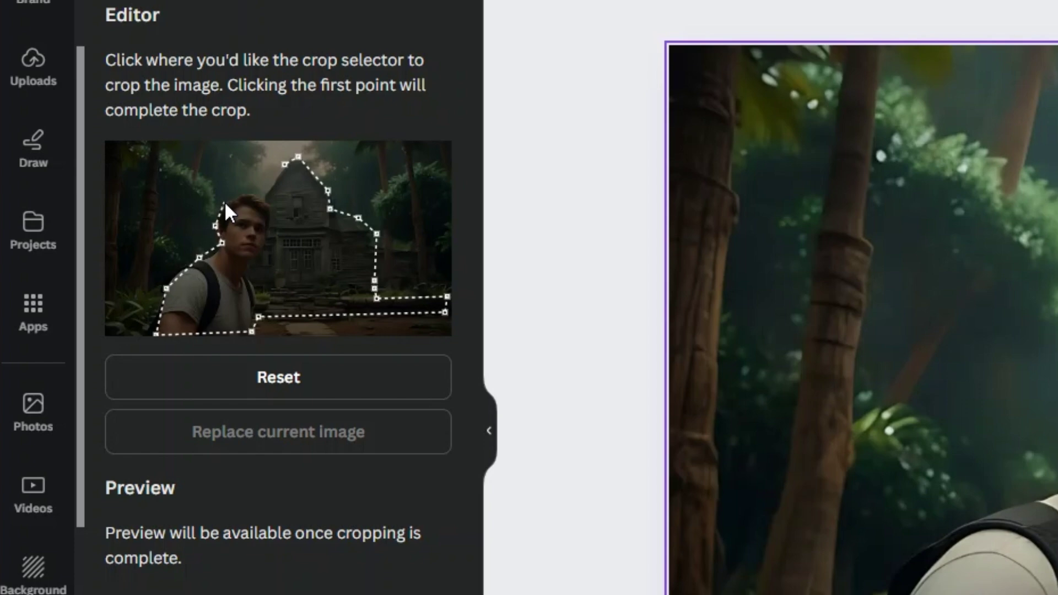
left_click(254, 190)
left_click(266, 194)
left_click(284, 164)
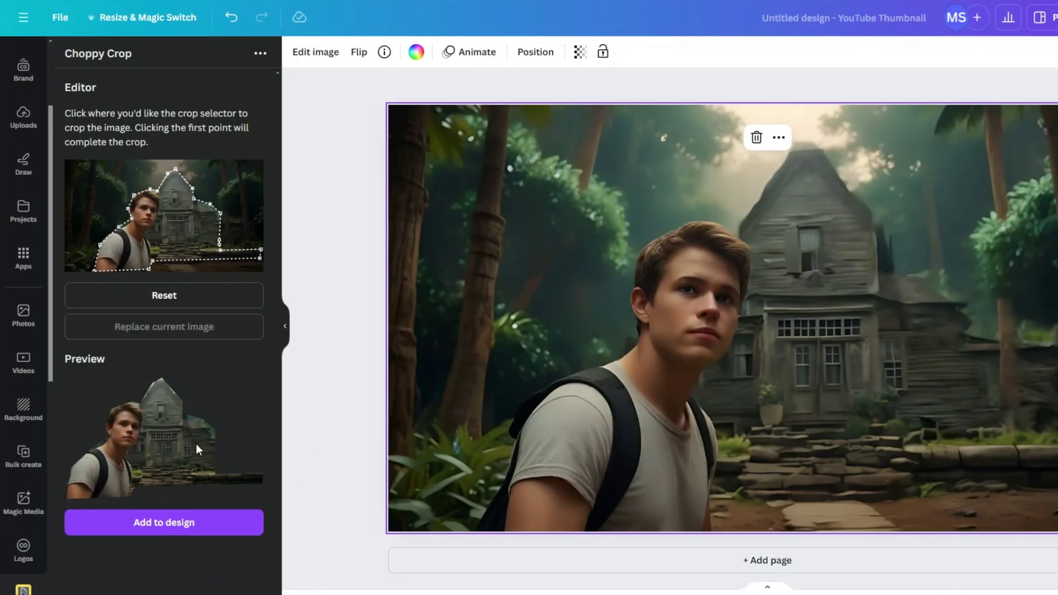
Add the cropped man-and-house cutout to the design, enlarge it, and place it lower on the page
left_click(215, 528)
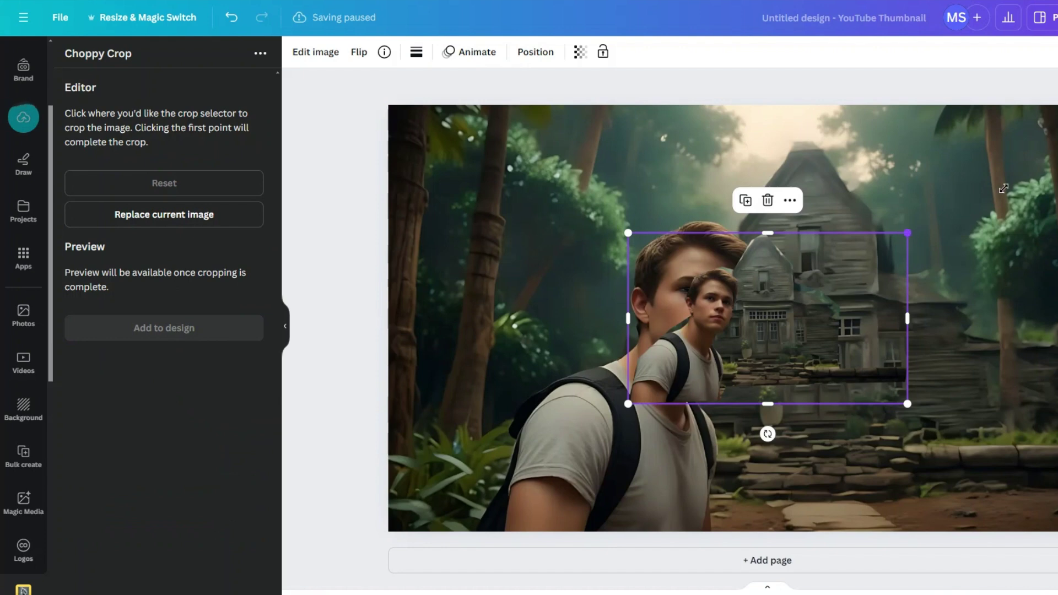
left_click_drag(907, 232, 1056, 108)
left_click_drag(906, 280, 801, 399)
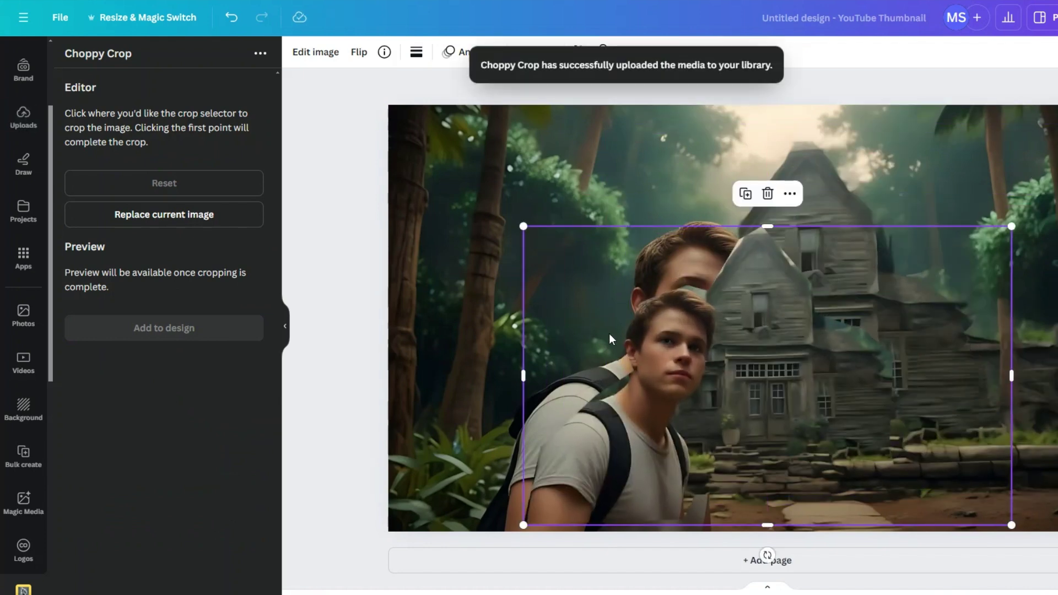
Apply a whole-image blur with intensity 14 to the background photo
left_click(636, 161)
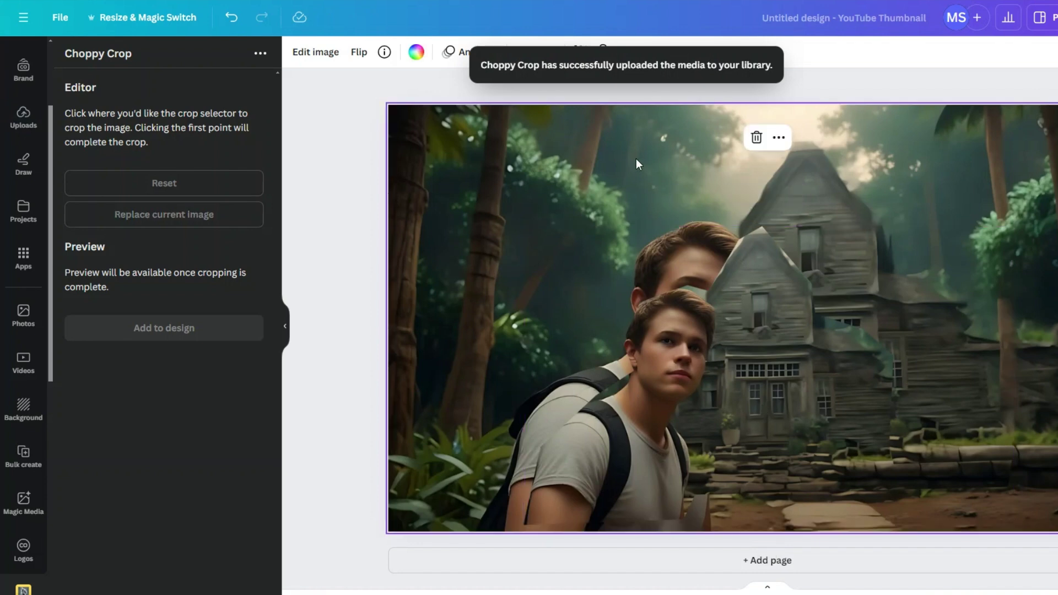
left_click(310, 55)
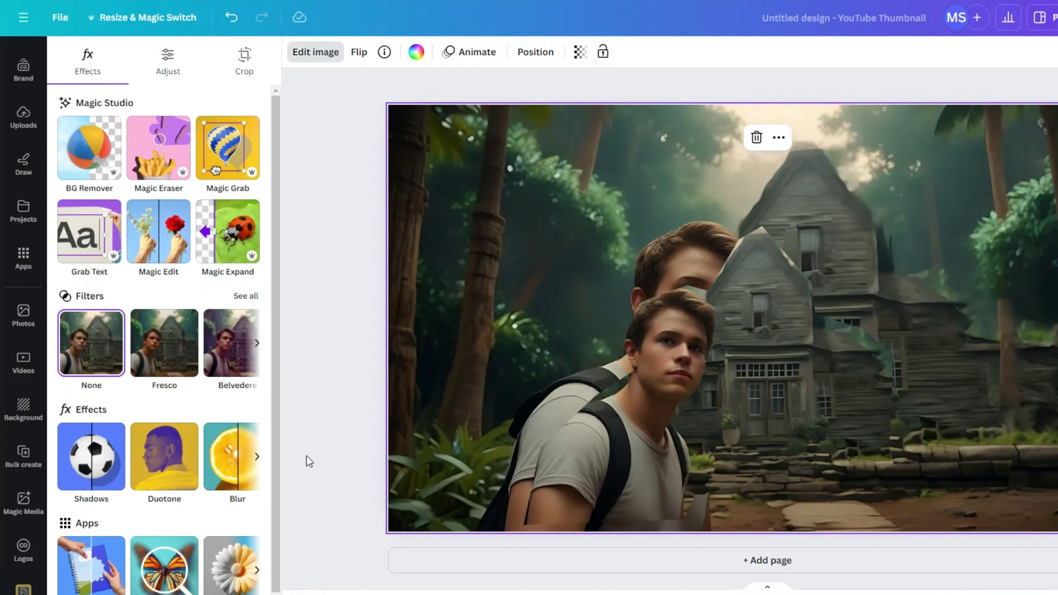
scroll(138, 452, "down", 1)
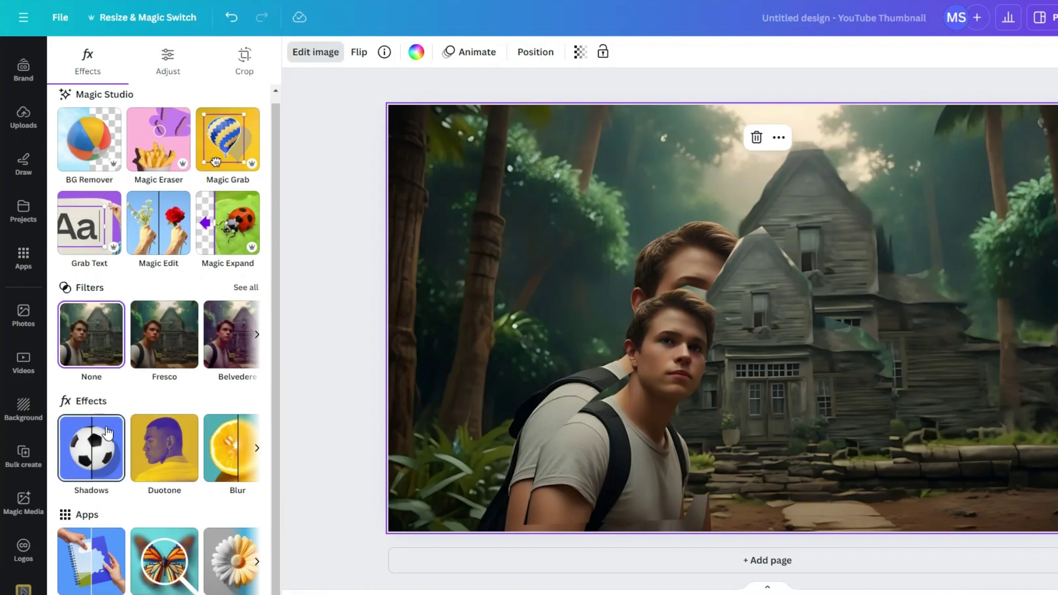
left_click(241, 449)
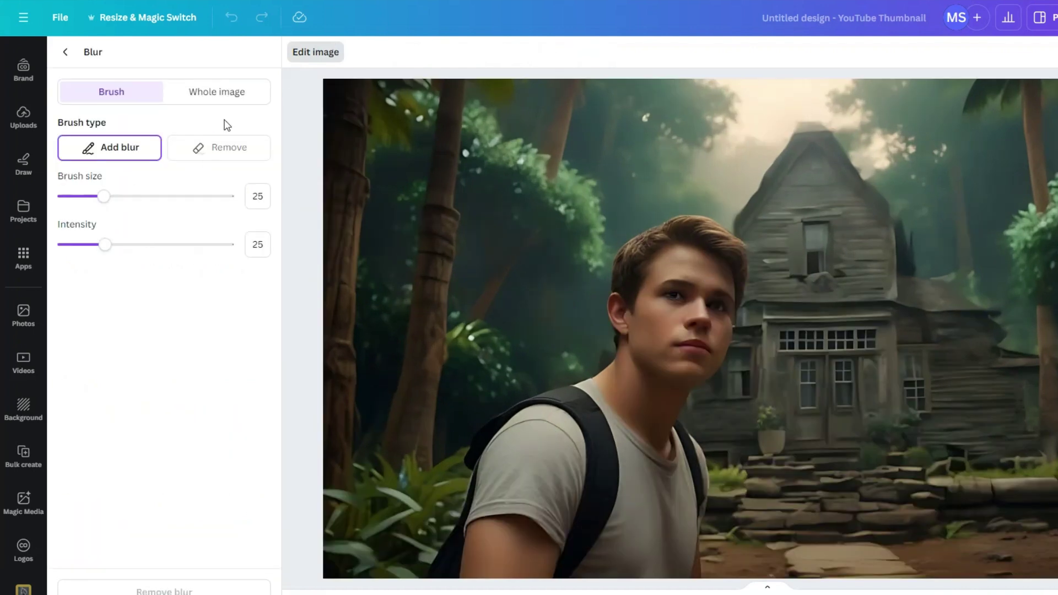
left_click(234, 95)
mouse_move(65, 151)
left_mouse_down()
mouse_move(120, 154)
mouse_move(75, 153)
left_mouse_up()
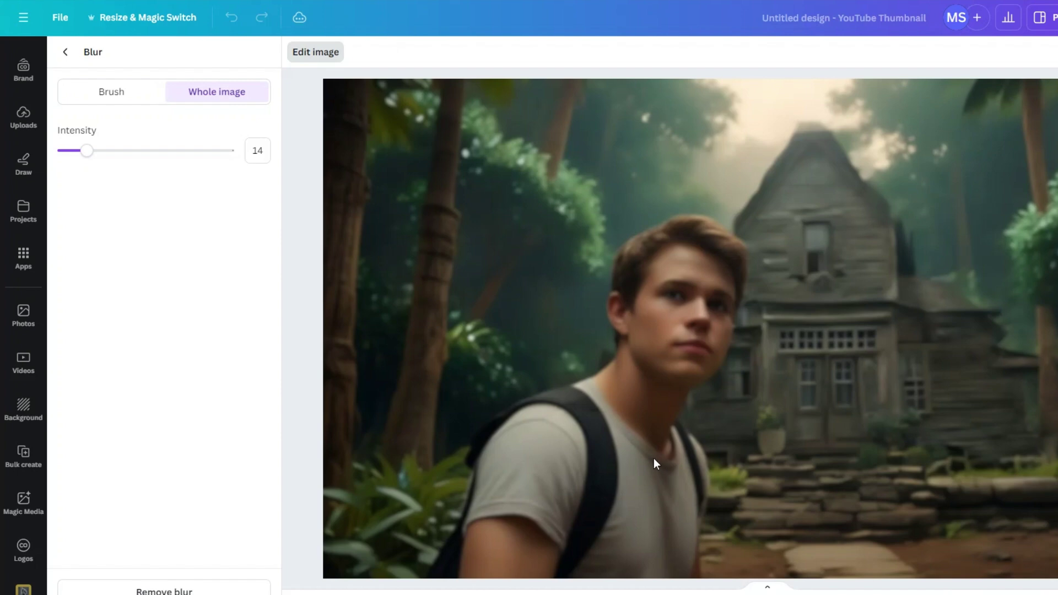
left_click(65, 52)
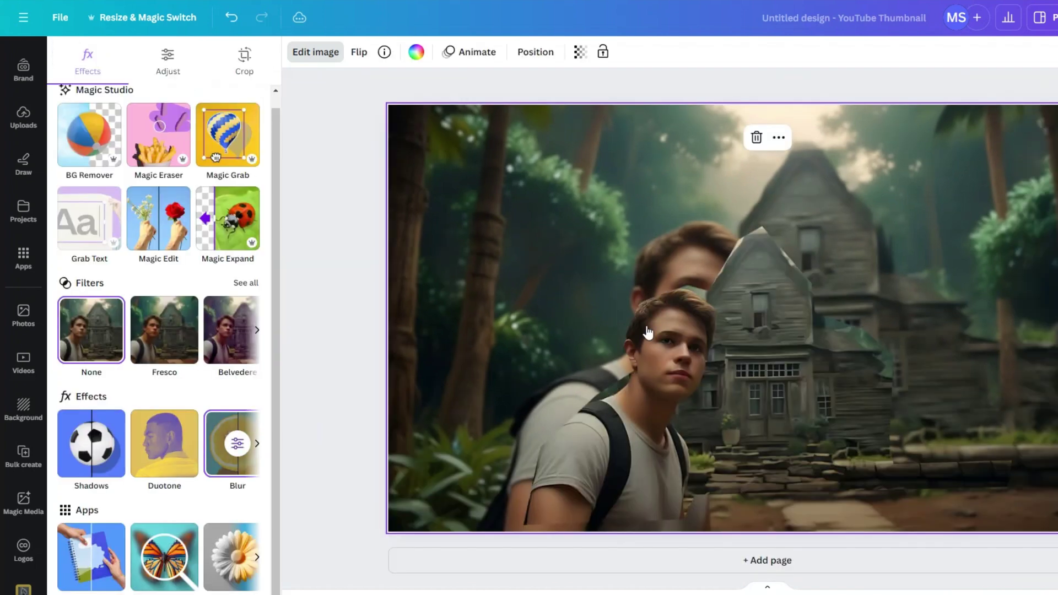
Move and enlarge the sharp cutout so it covers the blurred man and house in the background
left_click_drag(668, 404, 606, 394)
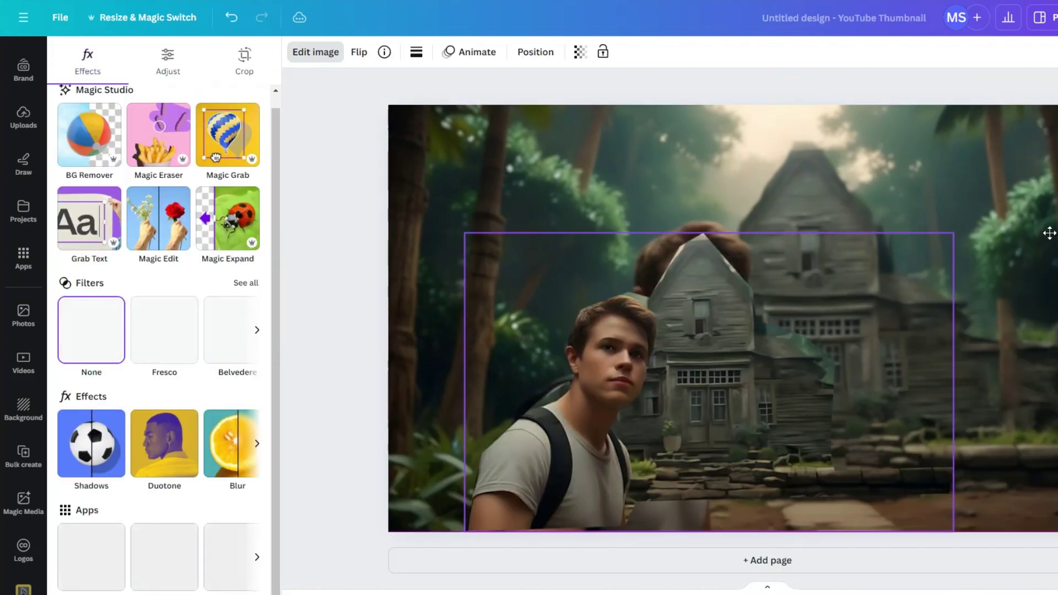
left_click_drag(953, 232, 1057, 115)
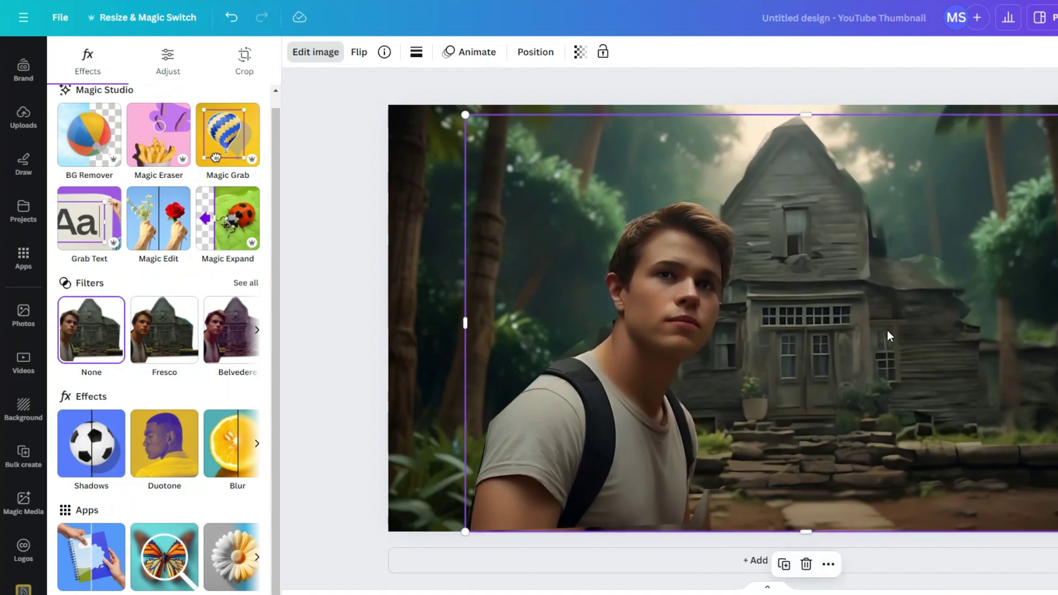
left_click_drag(887, 335, 908, 369)
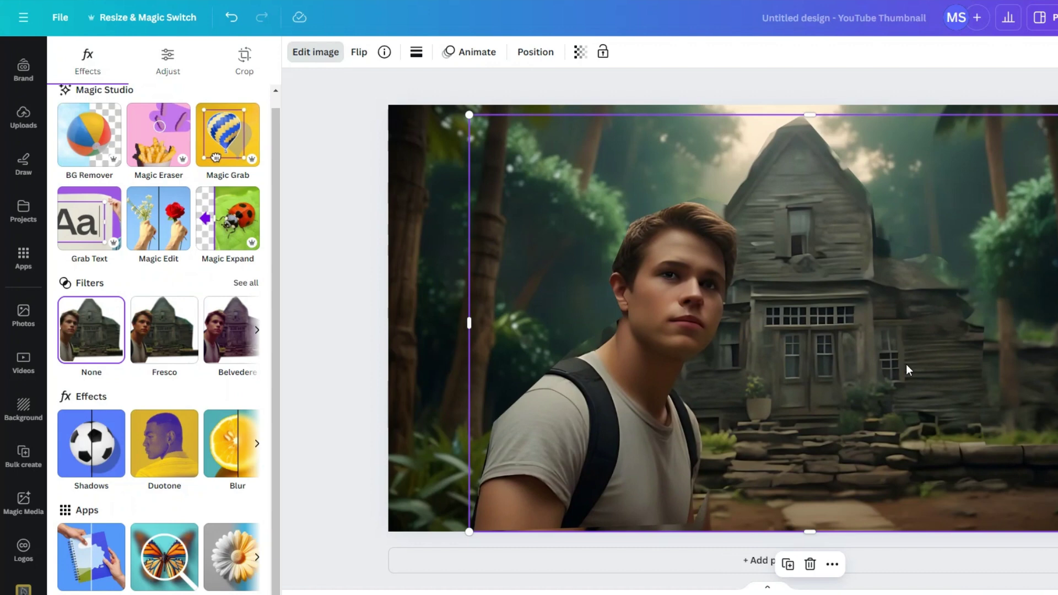
Reopen Choppy Crop and fine-tune the cutout over the background, enlarging it to about 1,186 × 725 and lowering it slightly
left_click(23, 589)
left_click(421, 213)
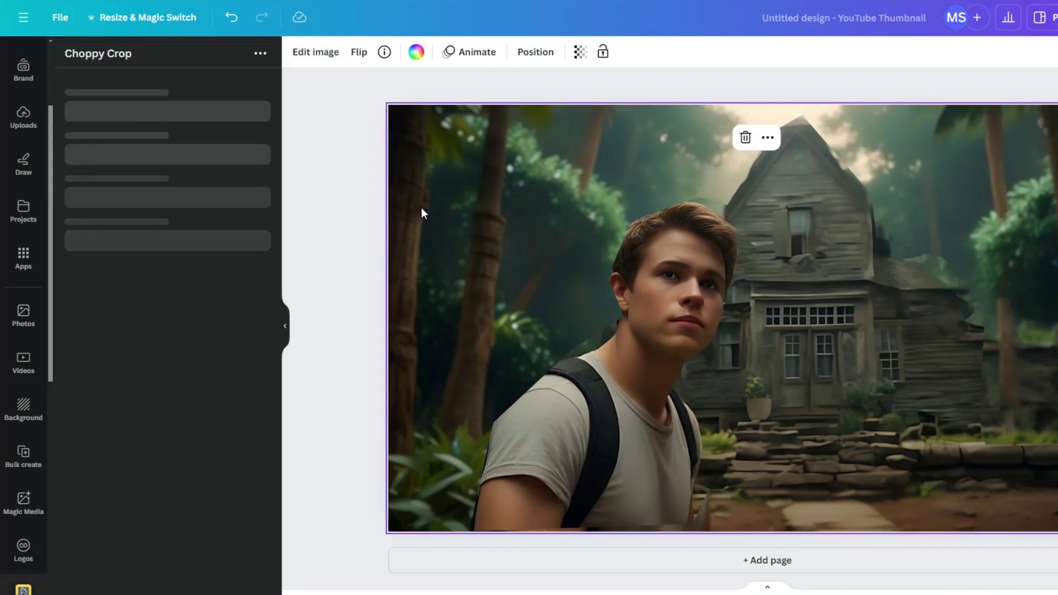
left_click(577, 346)
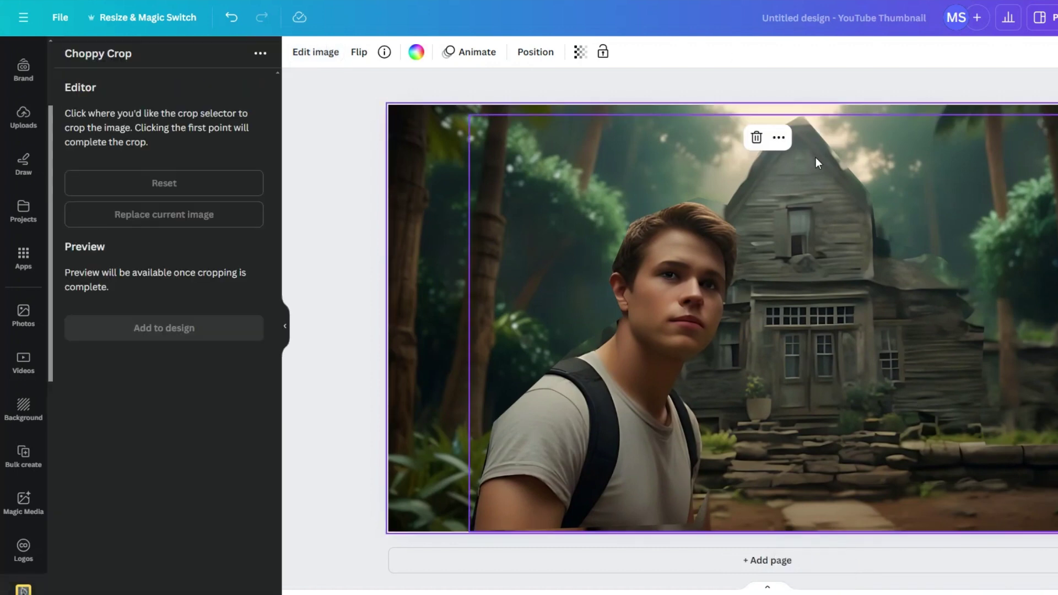
left_click_drag(816, 157, 817, 146)
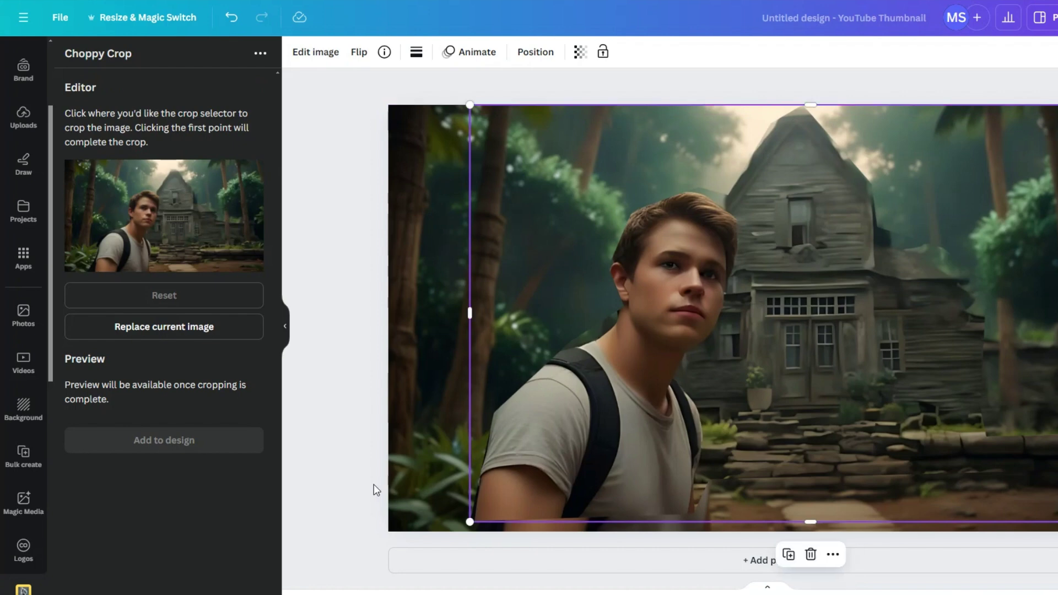
left_click_drag(469, 522, 449, 541)
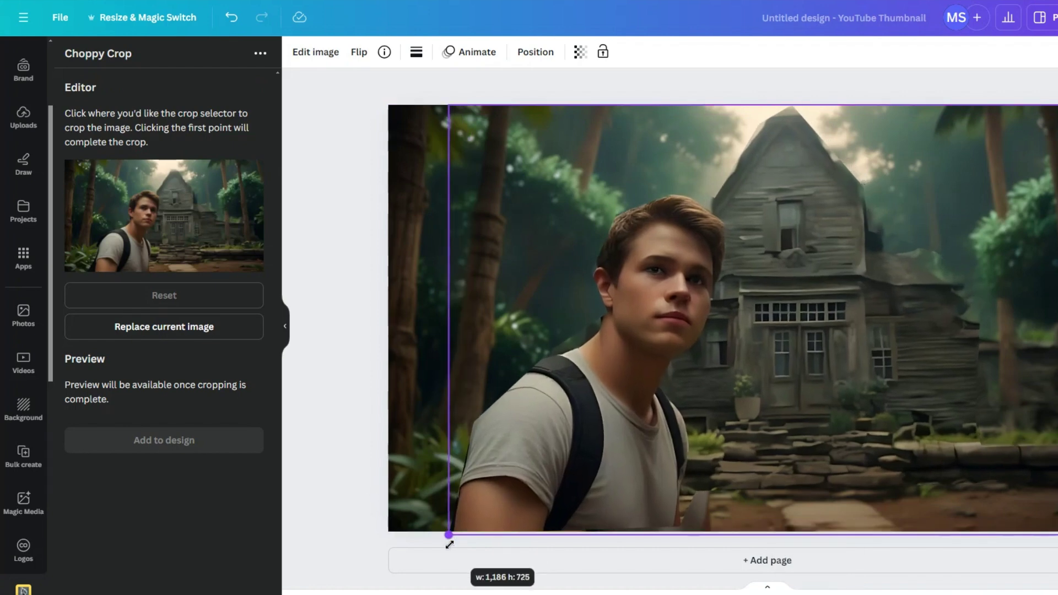
left_click_drag(677, 452, 656, 463)
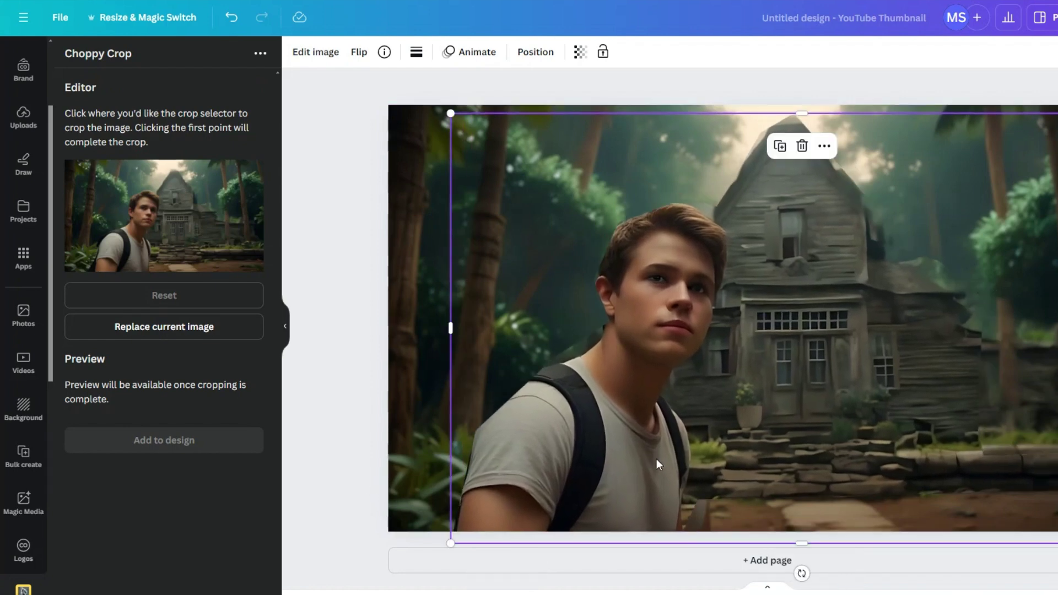
left_click(388, 448)
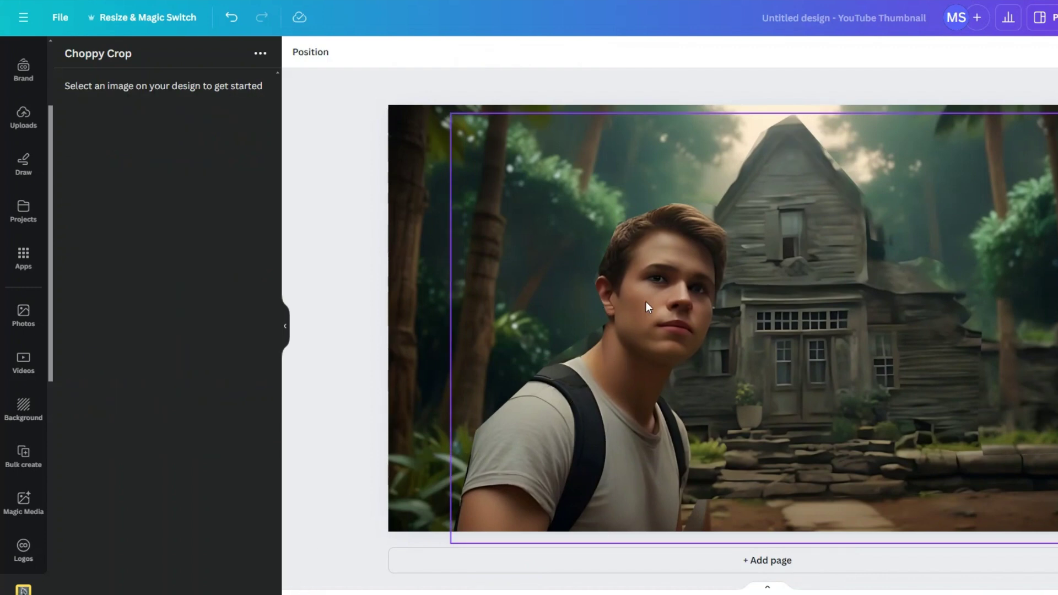
left_click(602, 392)
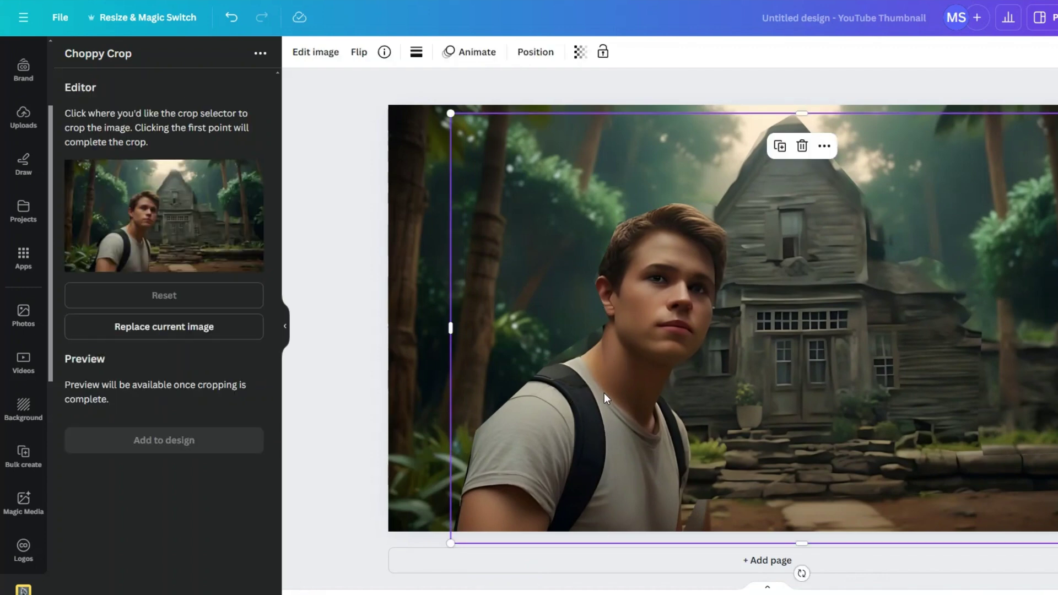
Use Magic Eraser with brush size 6 to remove leftover background along the man's hair, the back of his neck and his outer arm
left_click(318, 59)
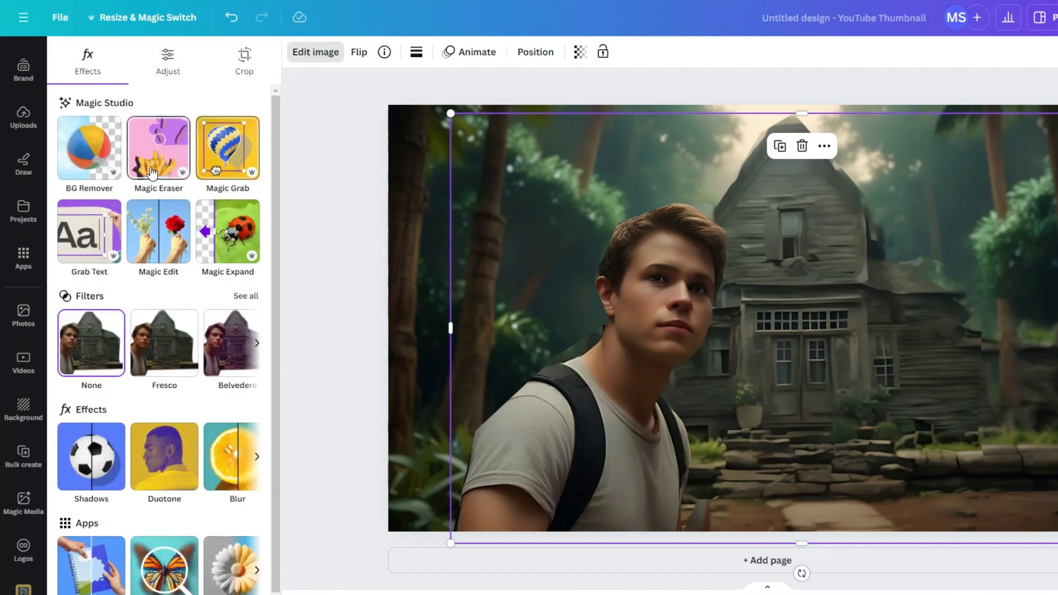
left_click(158, 179)
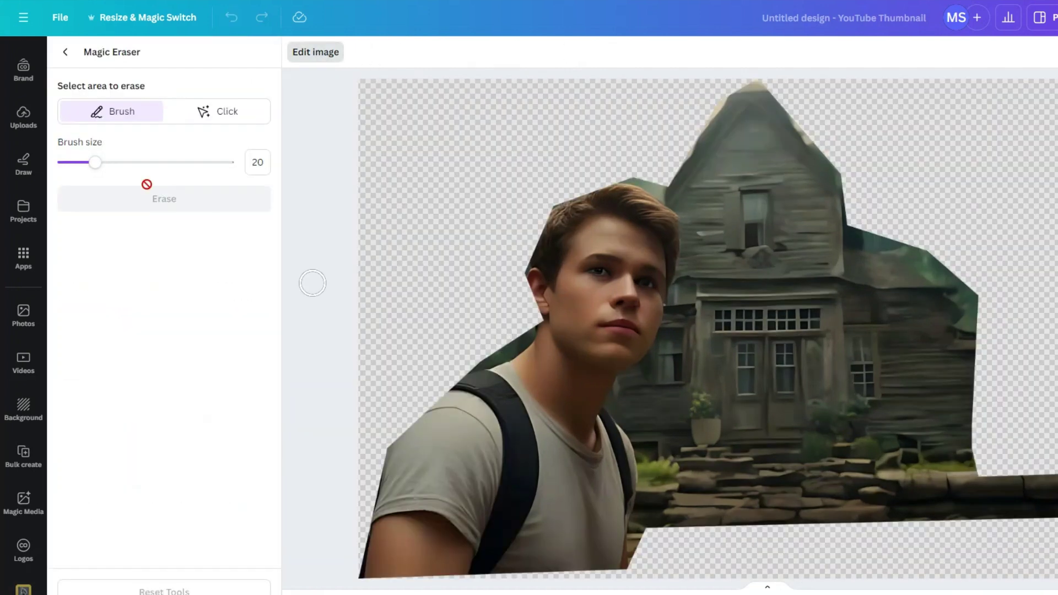
left_click_drag(96, 168, 72, 163)
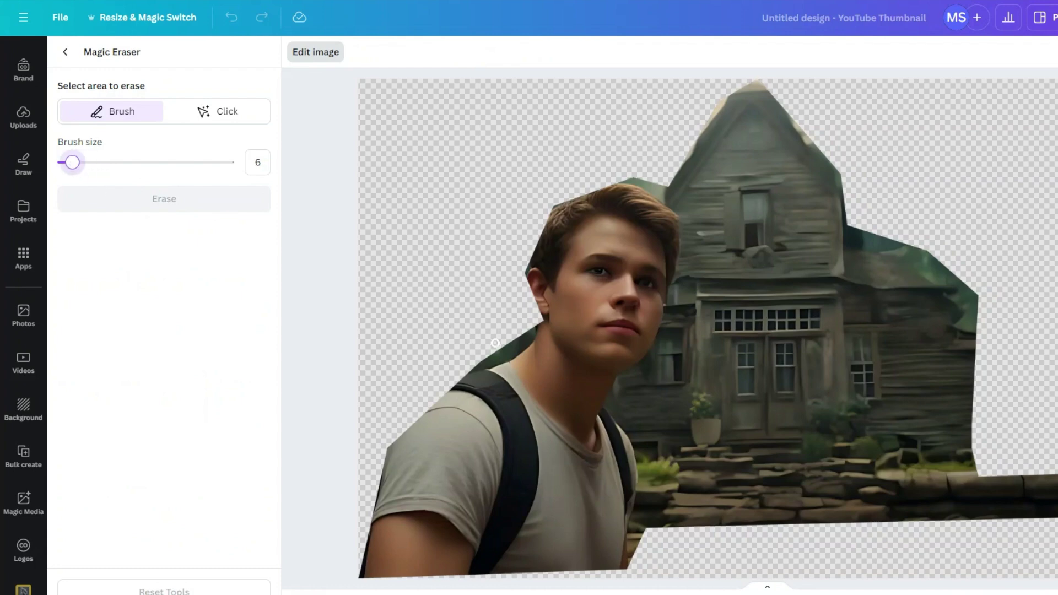
mouse_move(508, 349)
left_mouse_down()
mouse_move(527, 338)
mouse_move(486, 362)
mouse_move(528, 333)
mouse_move(504, 360)
mouse_move(463, 373)
mouse_move(486, 355)
left_mouse_up()
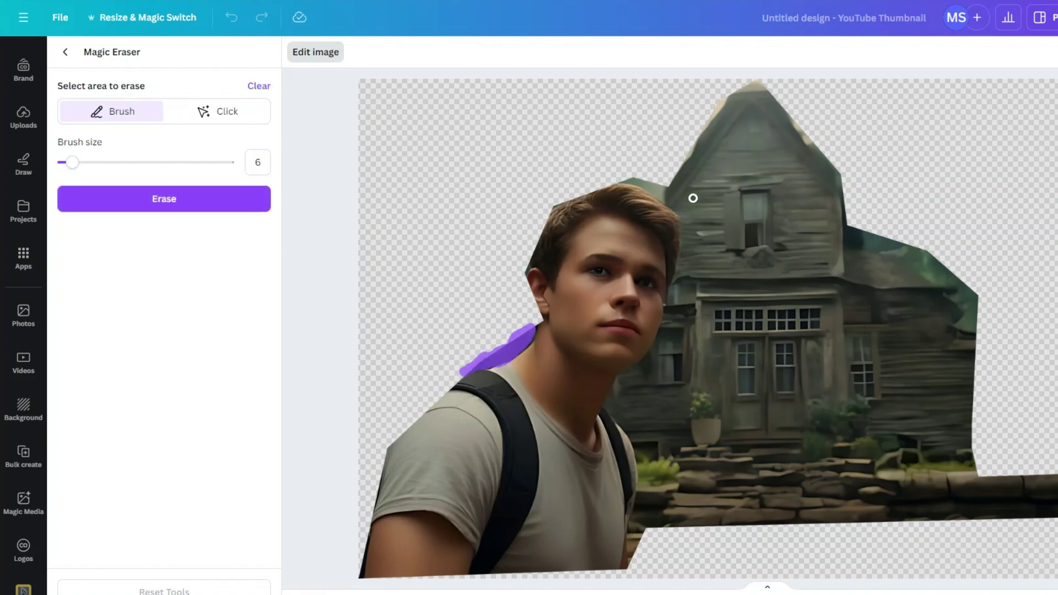
mouse_move(657, 190)
left_mouse_down()
mouse_move(617, 174)
mouse_move(667, 194)
mouse_move(660, 202)
mouse_move(610, 177)
left_mouse_up()
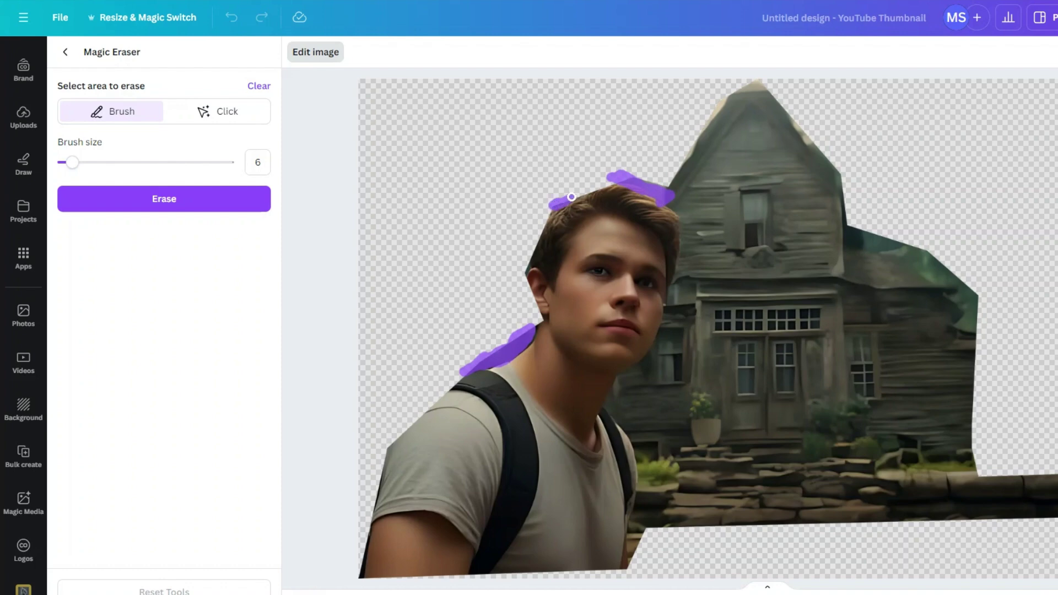
left_click_drag(572, 197, 620, 181)
left_click_drag(386, 459, 355, 560)
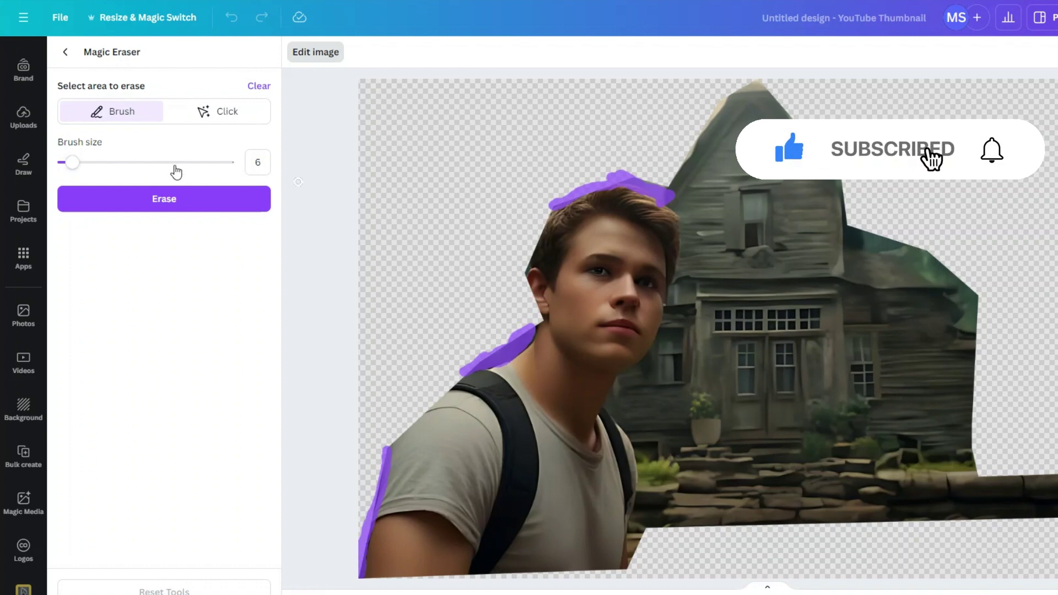
left_click(180, 215)
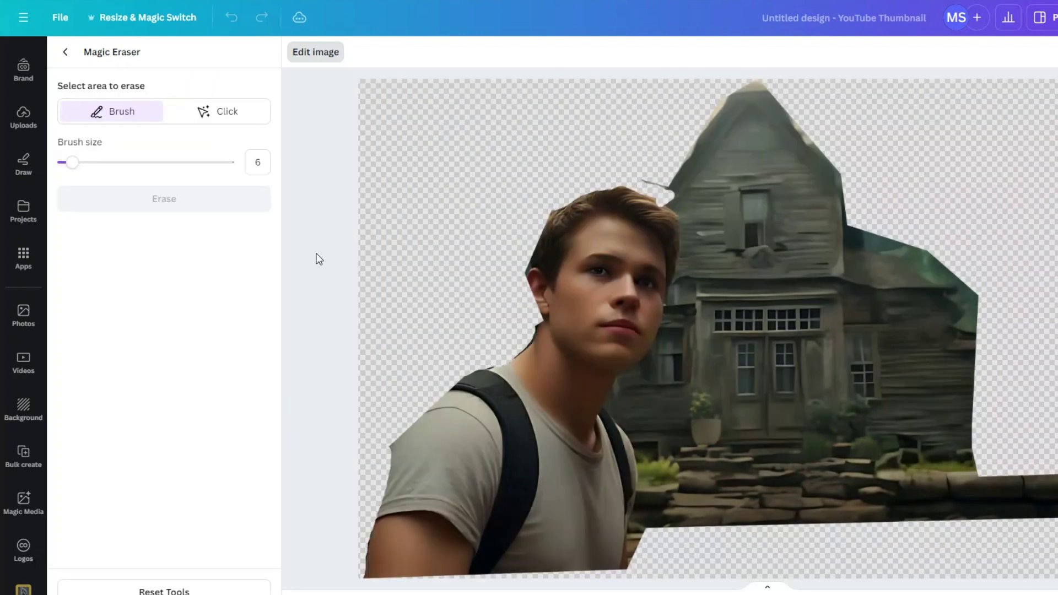
left_click(65, 53)
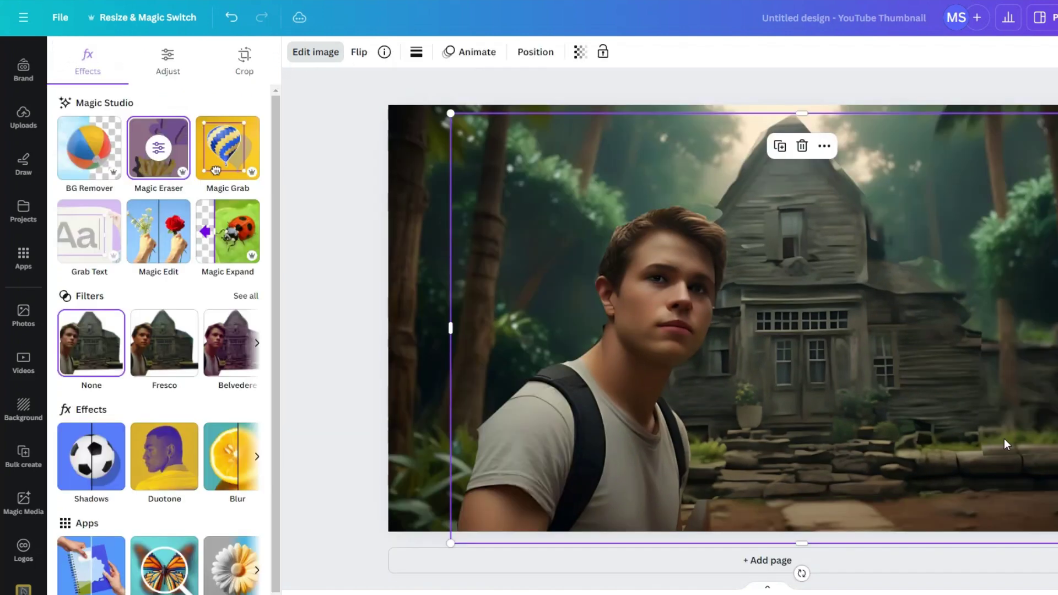